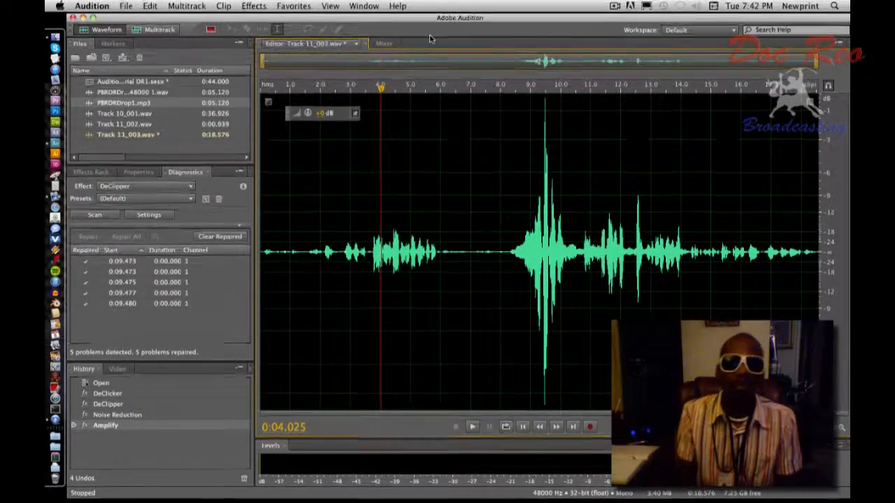
Open the Track 10_001 clip from the multitrack session in the waveform editor and select its opening phrase, from 0:02.000 to about 0:07.
left_click(147, 31)
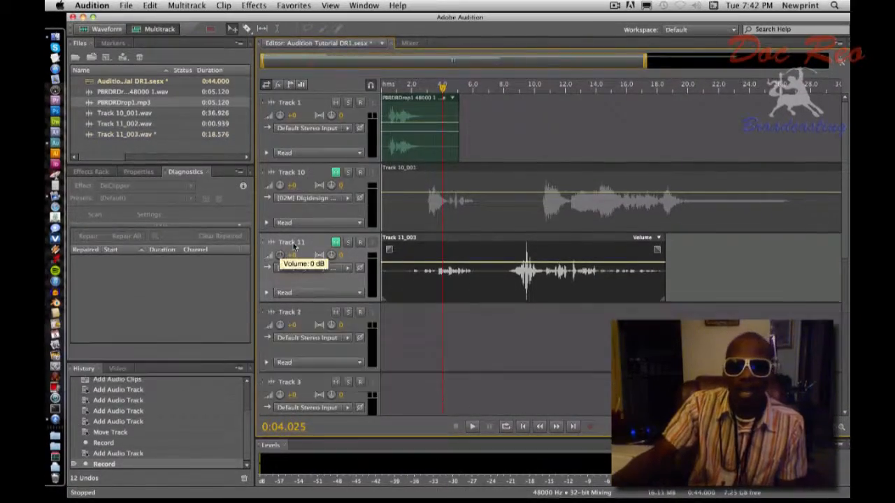
left_click(428, 171)
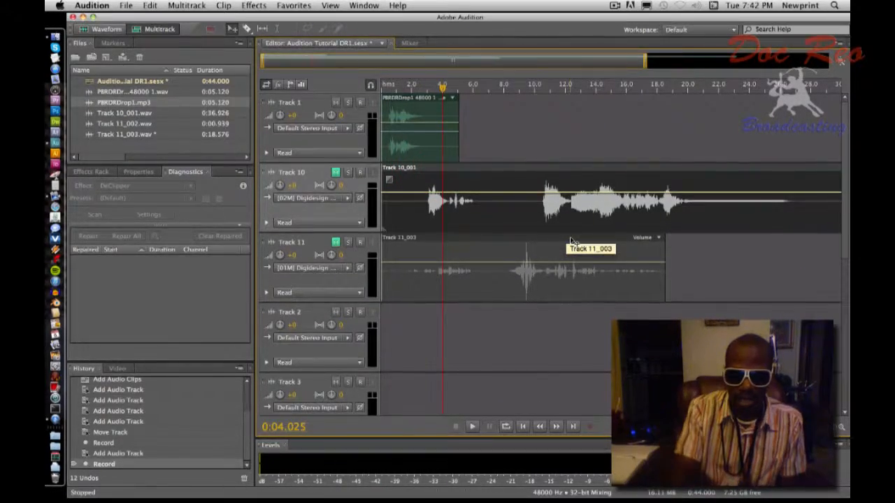
key("9")
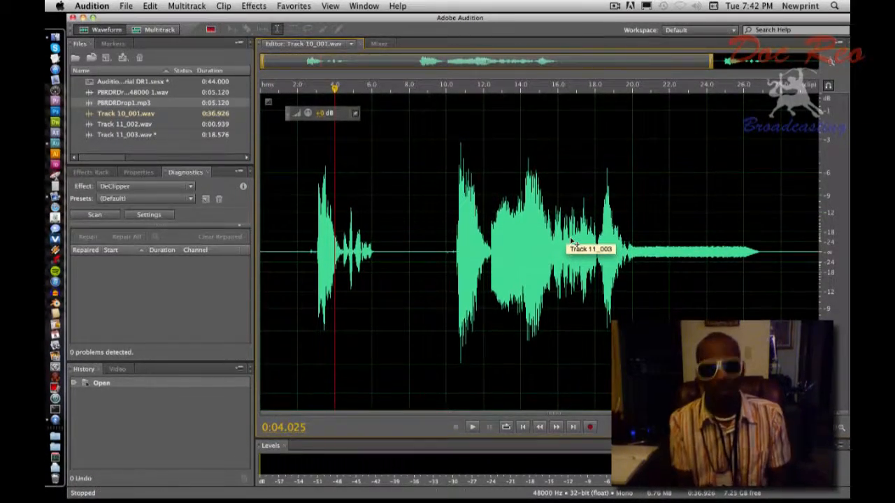
key("Home")
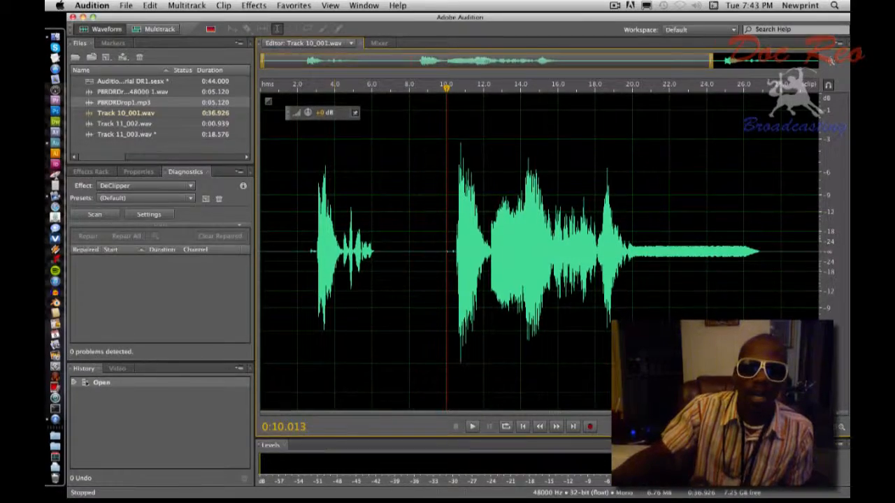
left_click_drag(299, 244, 395, 245)
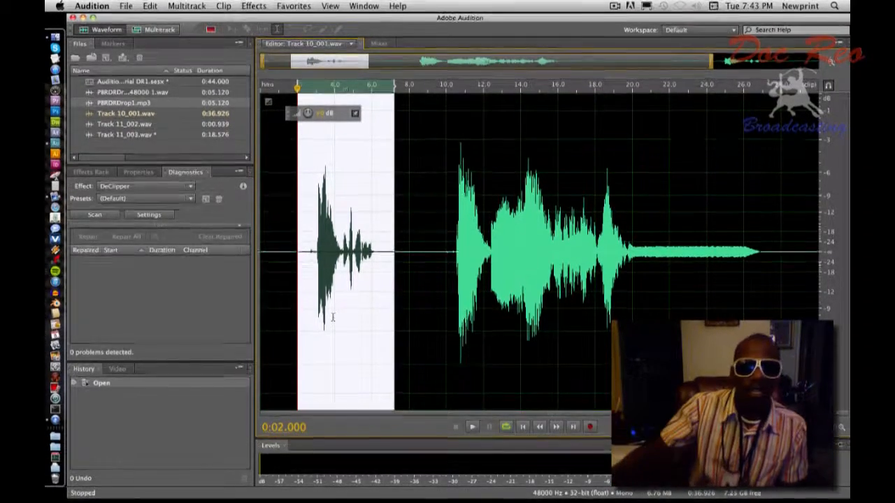
Add a Graphic Equalizer (30 Bands) to the first Effects Rack slot for the selected phrase.
left_click(91, 172)
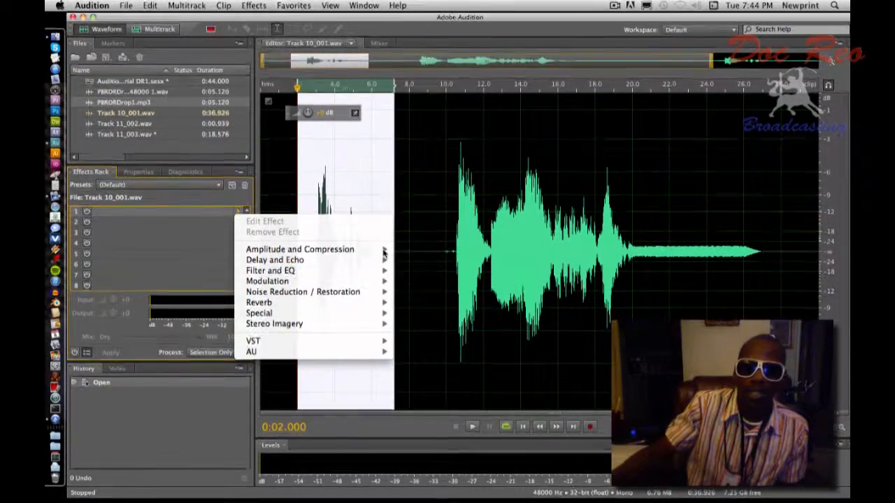
left_click(440, 302)
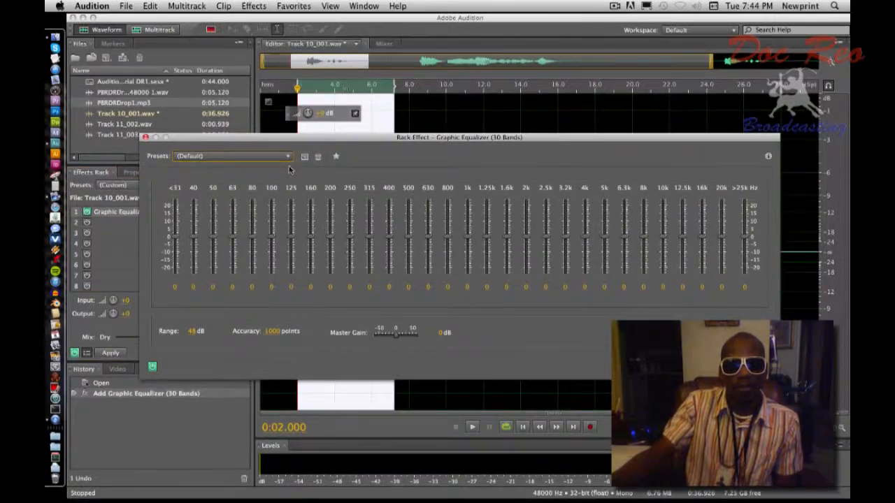
left_click_drag(219, 139, 349, 126)
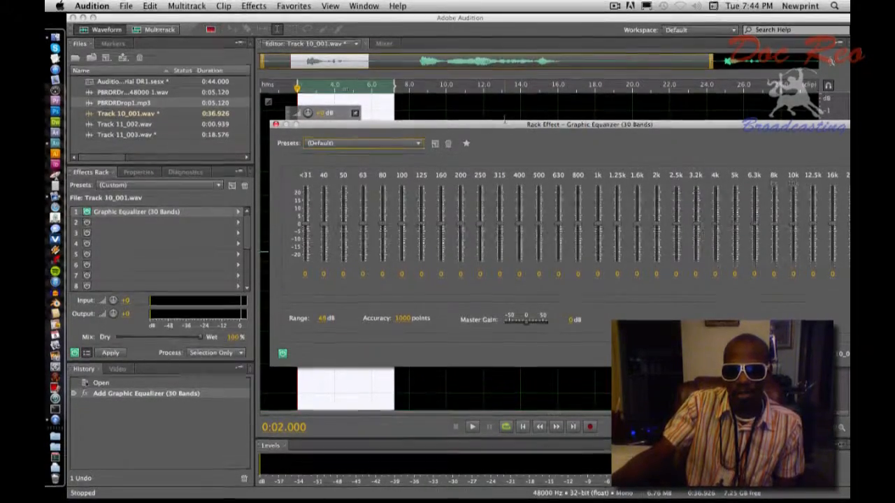
left_click_drag(503, 125, 373, 109)
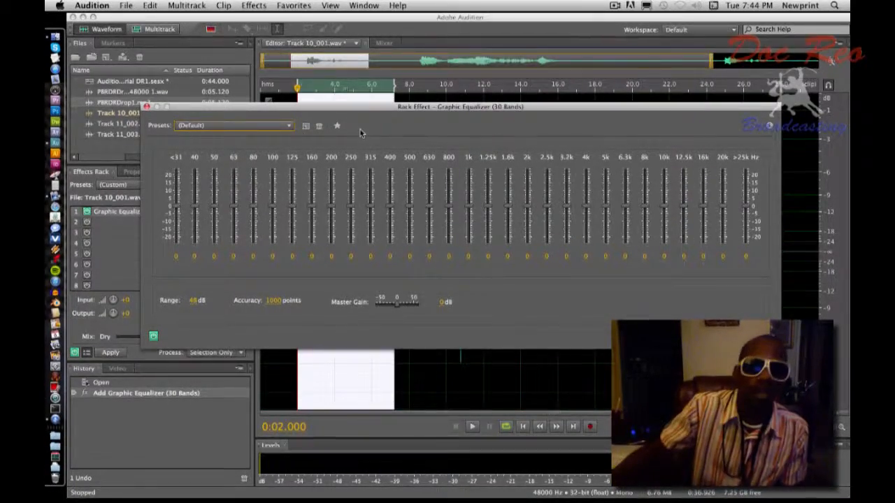
Apply the Lead Vocal - Presence and Clarity preset to the graphic equalizer and preview the selected phrase.
left_click(291, 127)
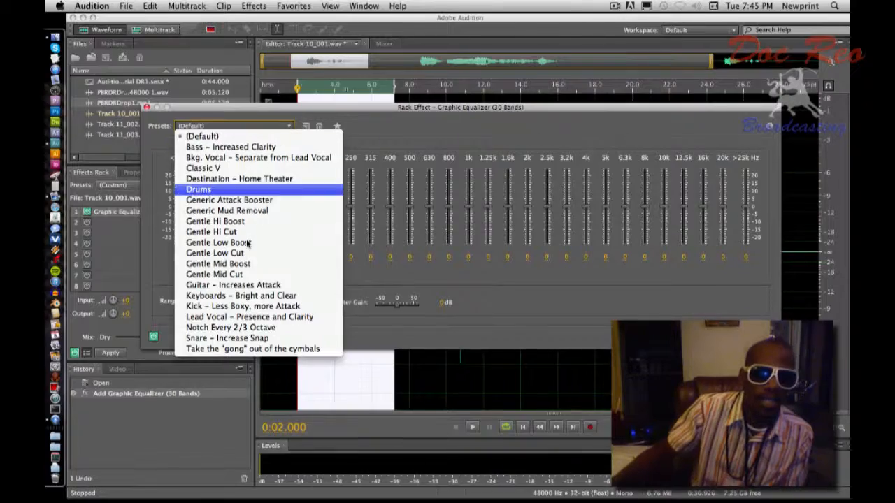
left_click(244, 317)
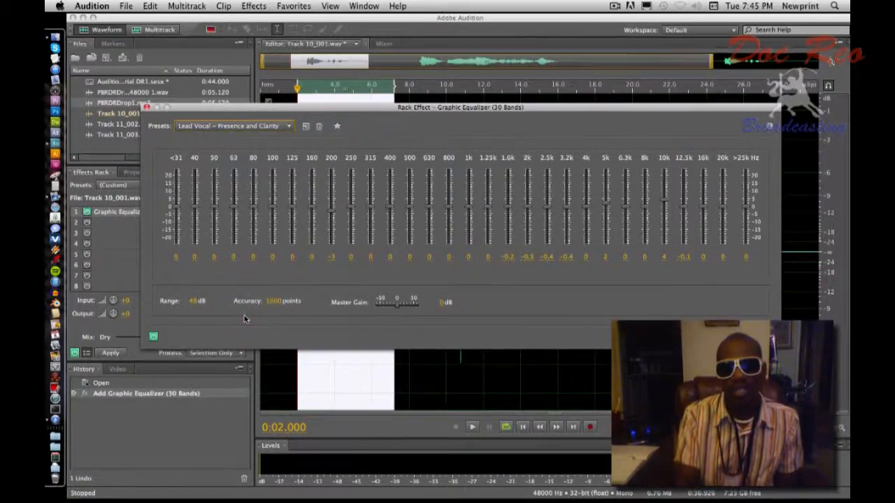
key("space")
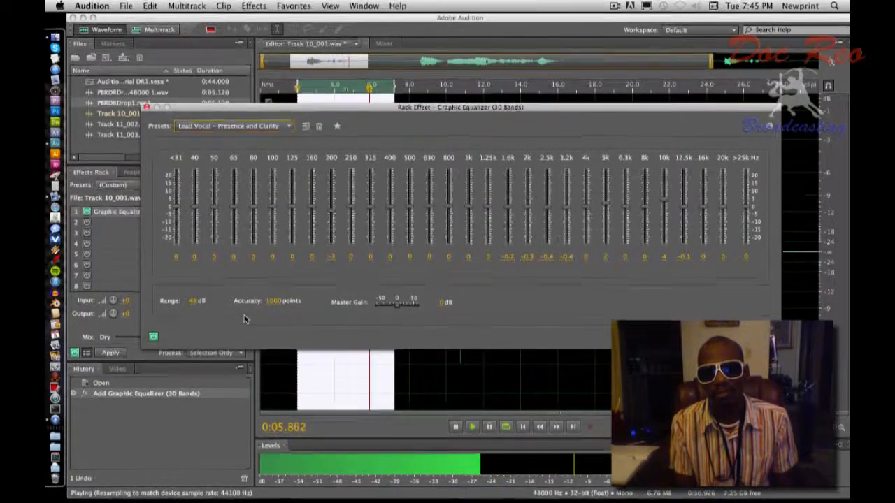
key("space")
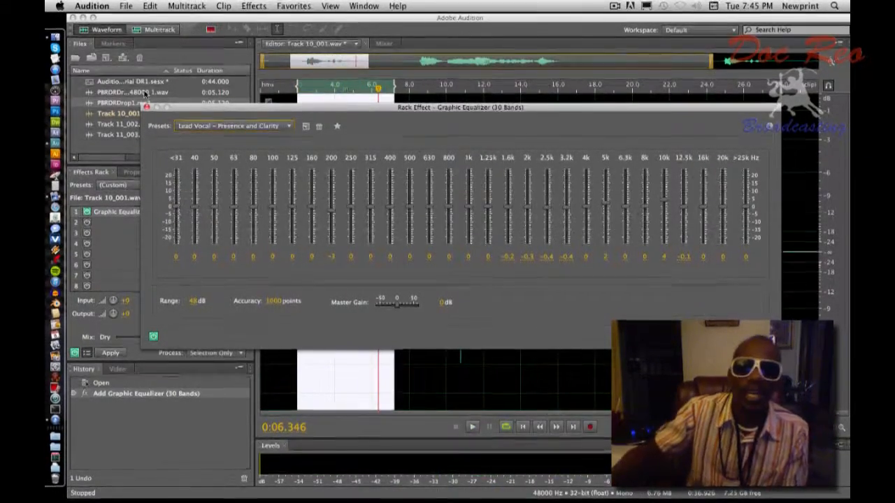
left_click(145, 108)
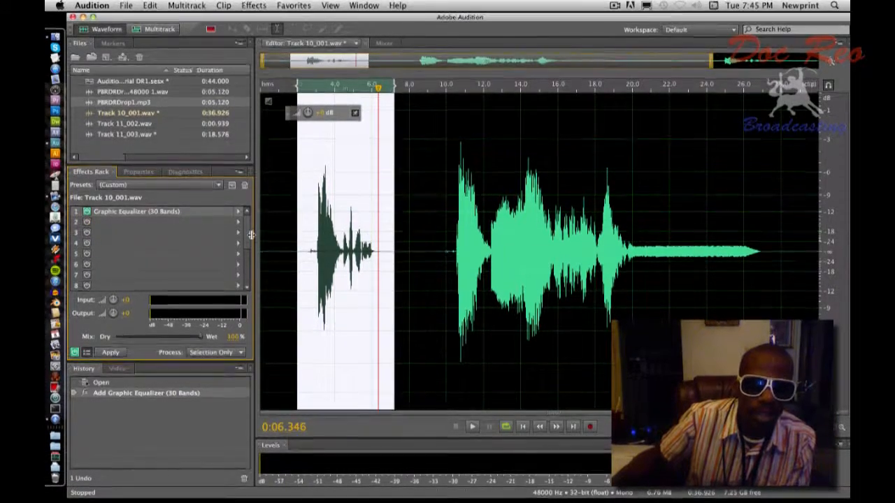
Add a Multiband Compressor to the second Effects Rack slot.
left_click(180, 221)
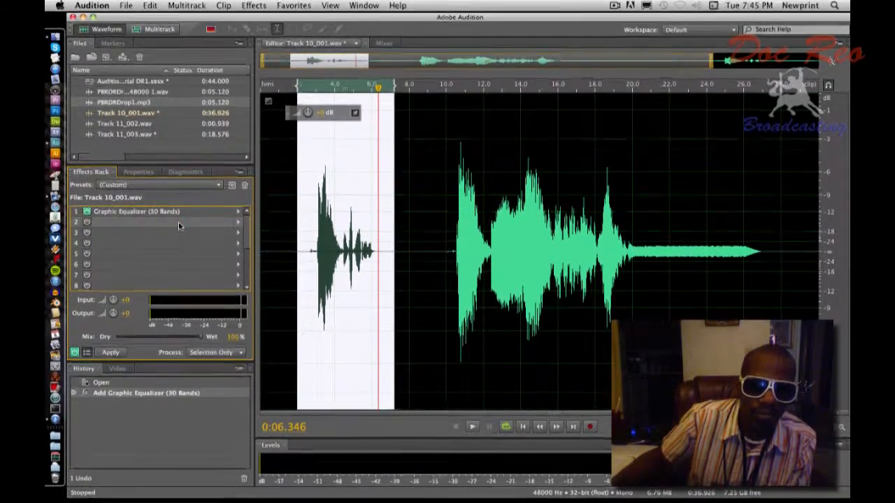
left_click(237, 223)
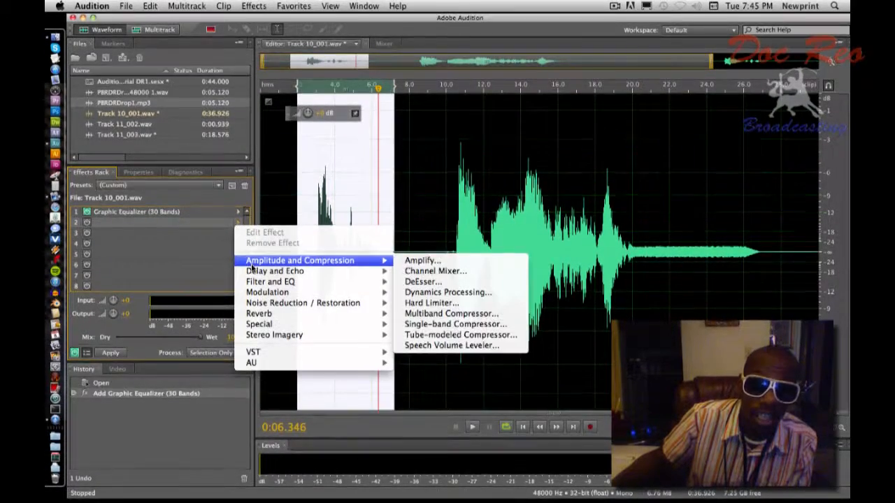
mouse_move(265, 295)
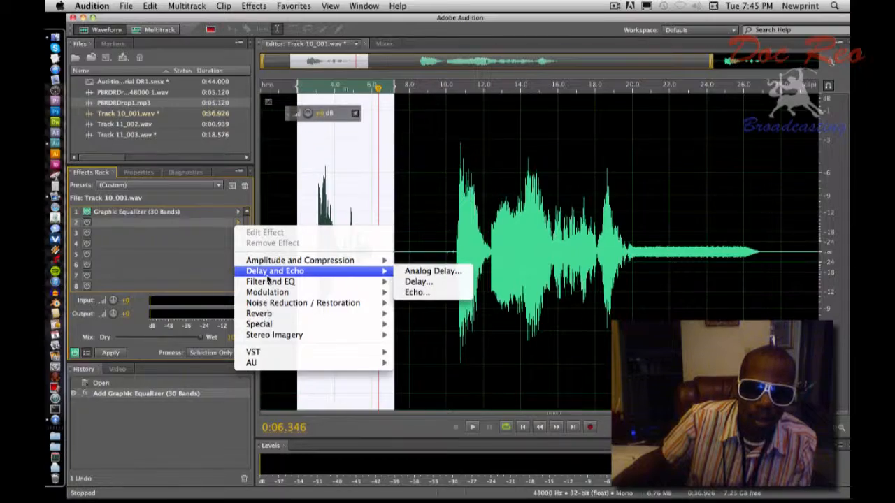
mouse_move(269, 263)
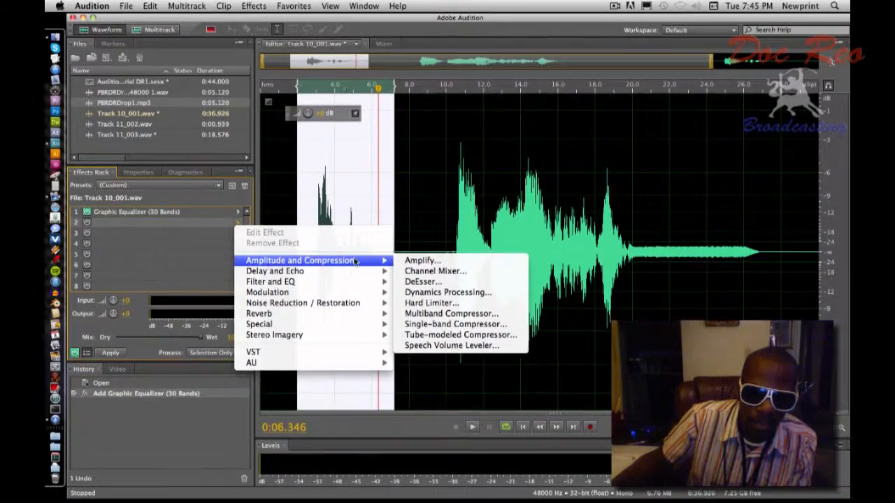
left_click(417, 313)
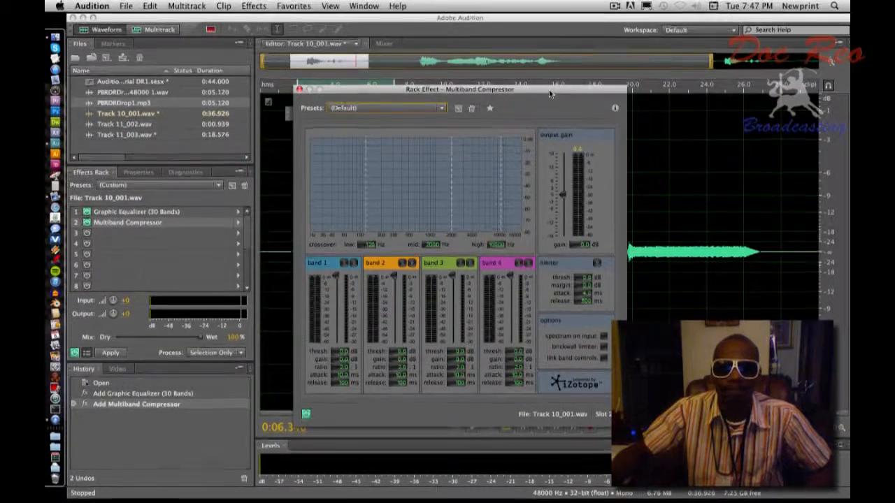
Audition the Hiss Reduction, Default and Indie Lo-Fi presets of the Multiband Compressor on the selected phrase.
left_click(429, 106)
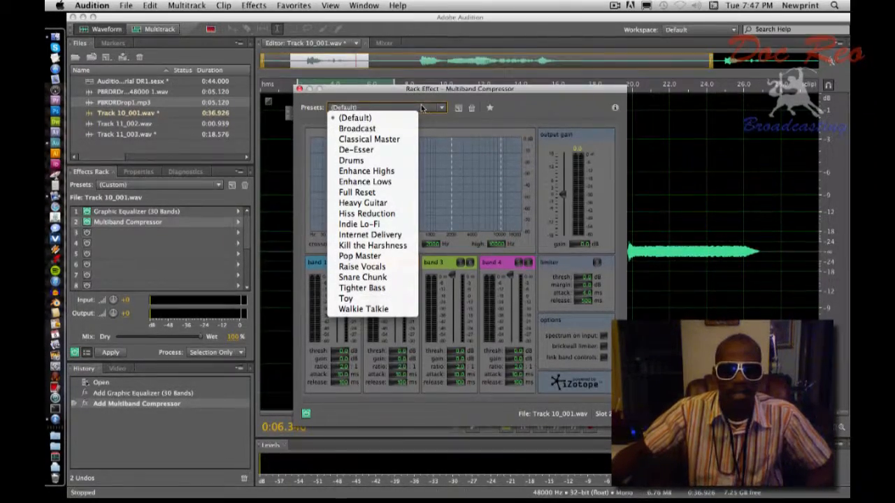
left_click(368, 214)
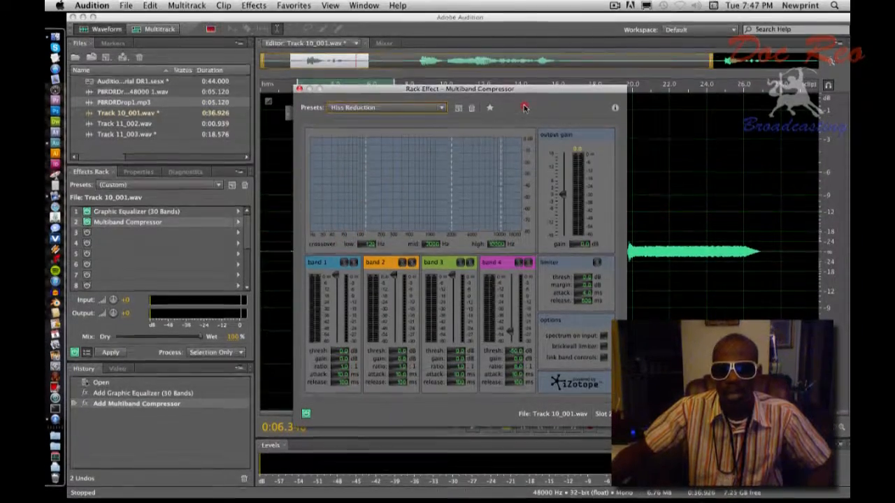
key("space")
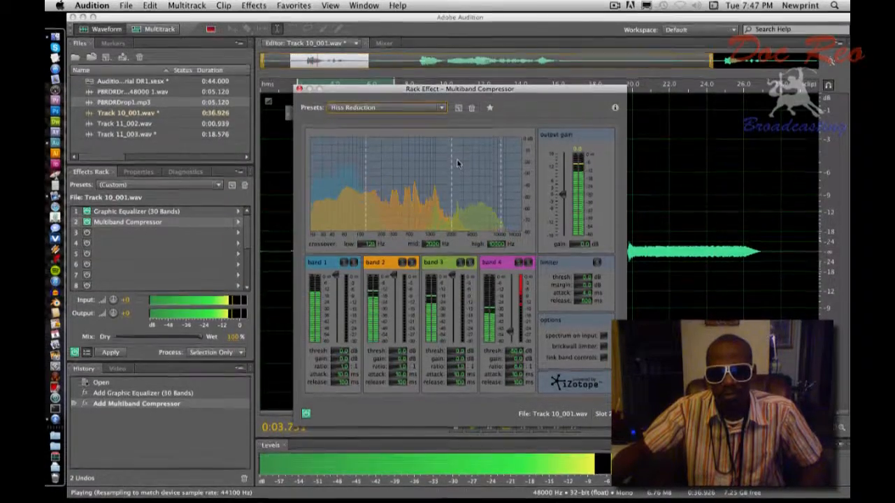
left_click(441, 108)
left_click(376, 118)
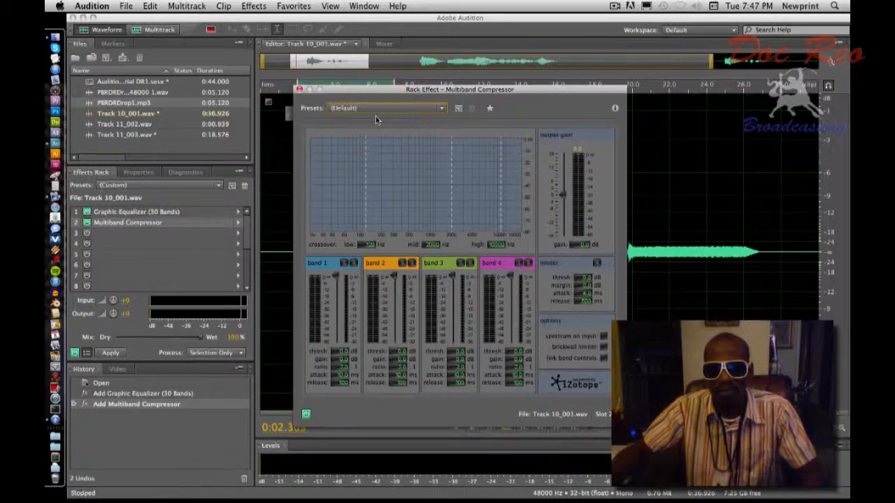
key("space")
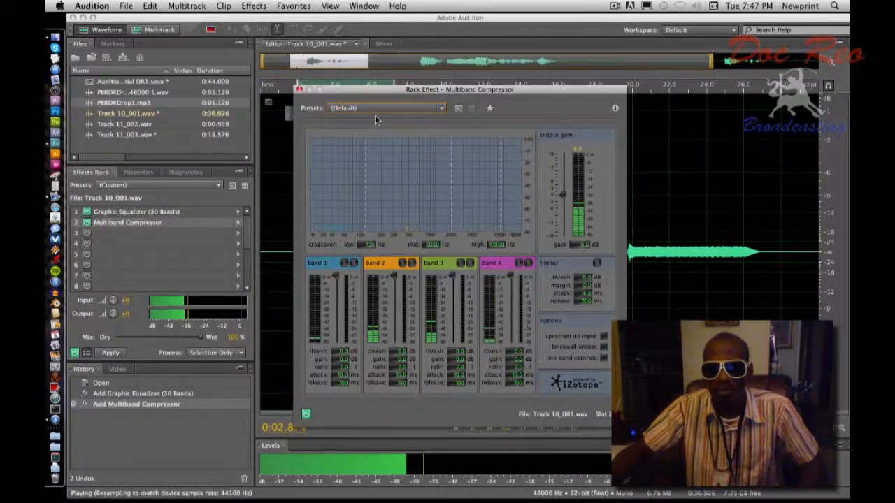
left_click(441, 108)
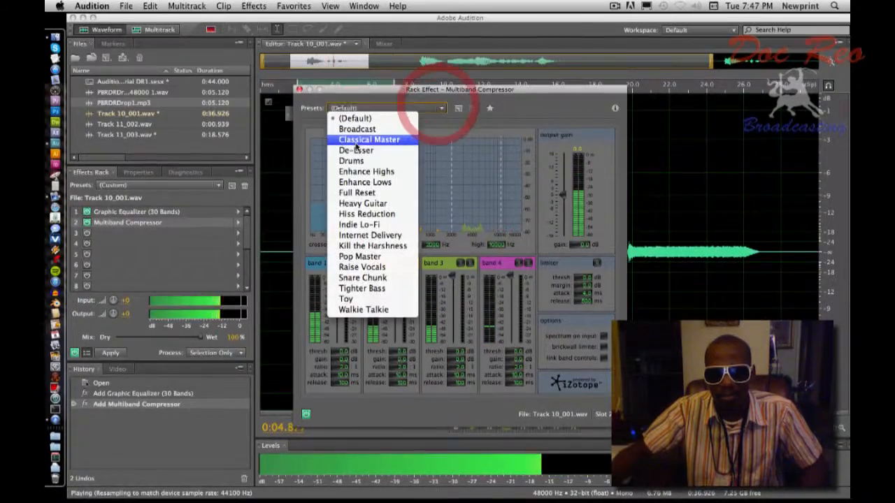
left_click(360, 224)
Apply the Pop Master preset to the Multiband Compressor, slightly lower the thresholds of bands 1 to 3 and fine-tune band 4's threshold.
left_click(441, 108)
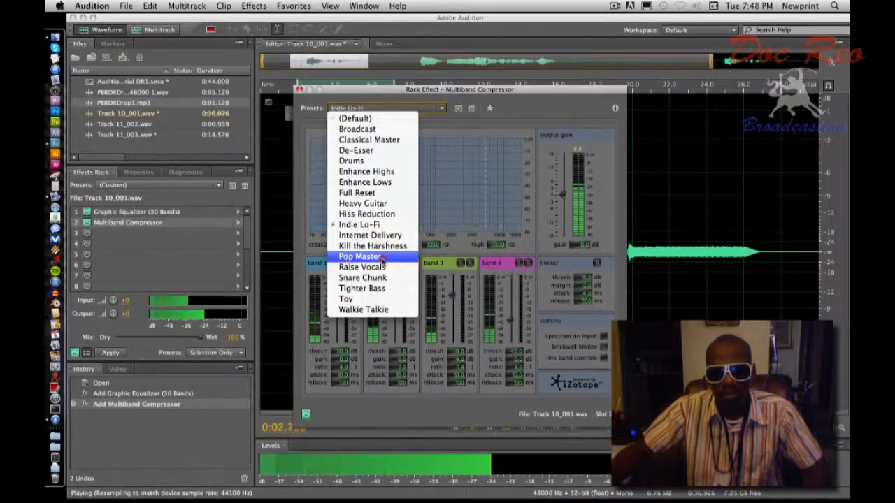
left_click(382, 258)
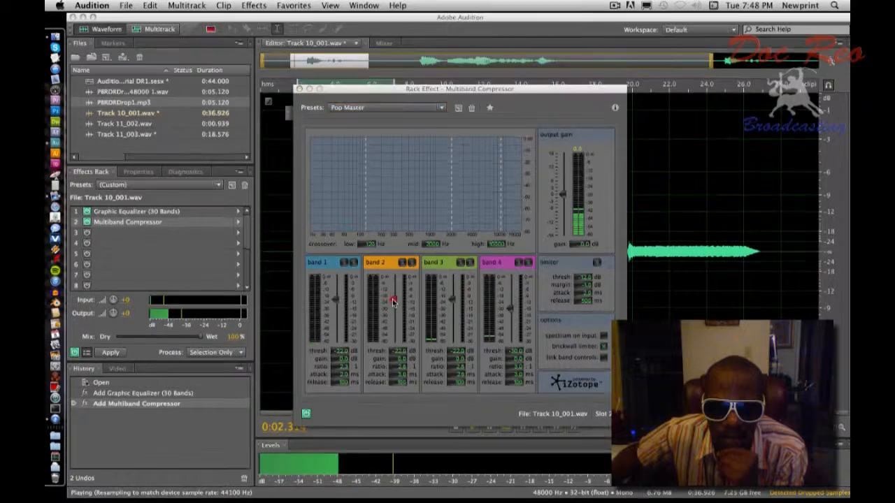
left_click_drag(392, 301, 392, 309)
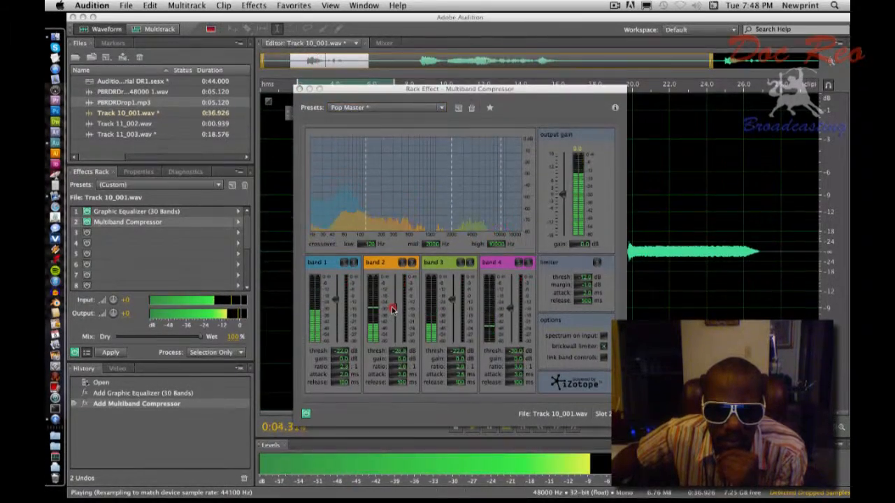
left_click_drag(334, 299, 334, 305)
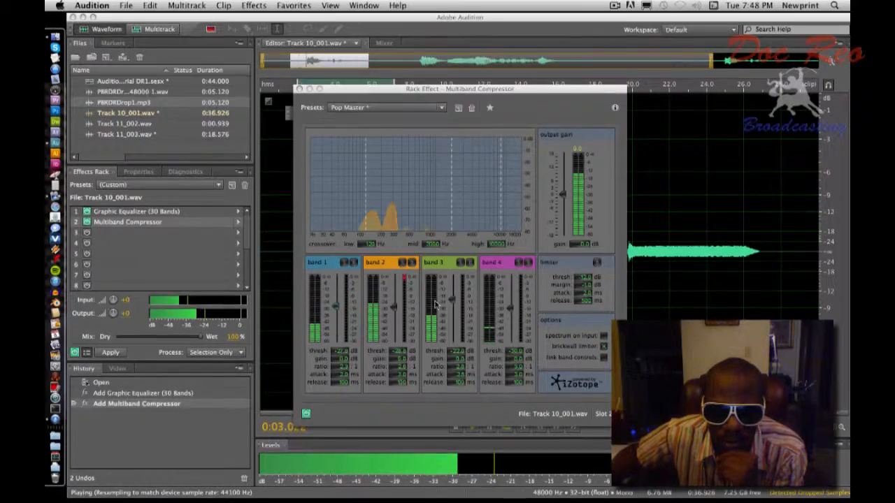
left_click_drag(451, 300, 450, 302)
left_click_drag(509, 308, 511, 307)
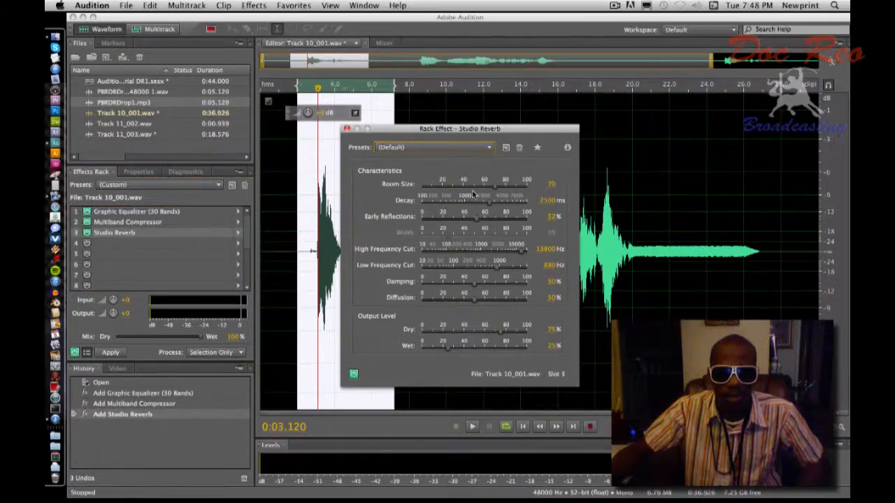
Apply the Vocal Reverb (small) preset to the Studio Reverb and preview the selected phrase through the Effects Rack.
left_click(481, 148)
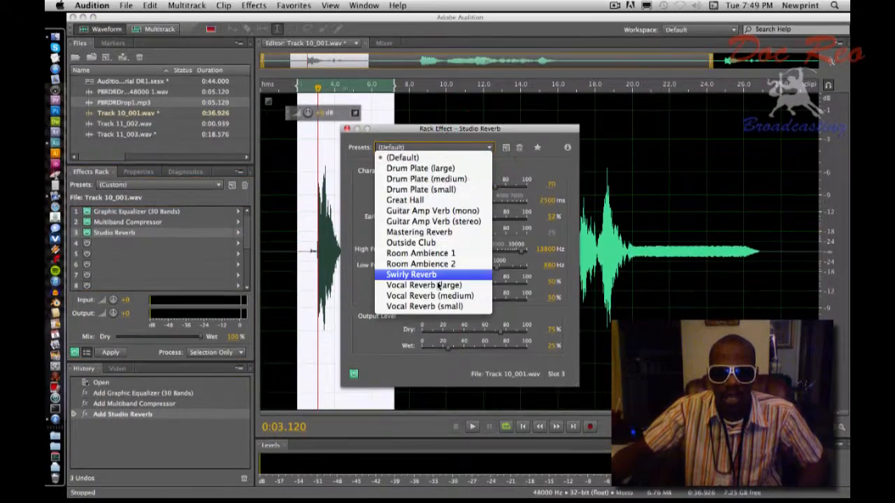
left_click(435, 306)
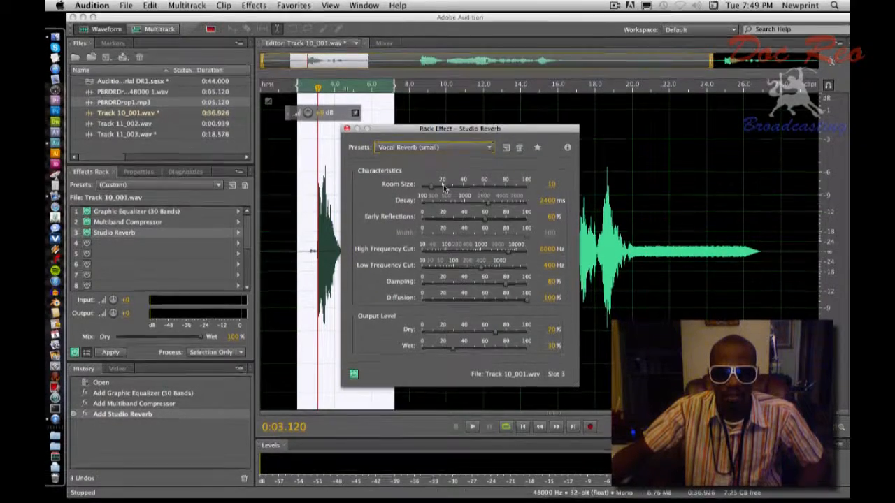
left_click(347, 130)
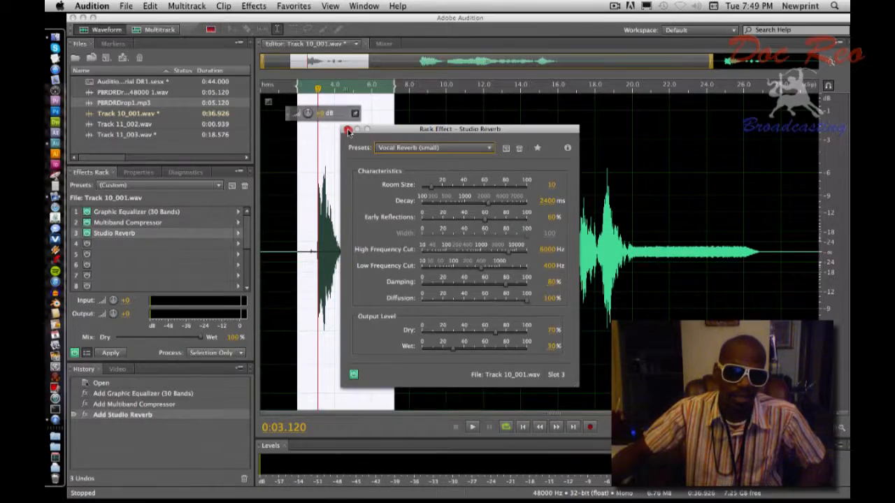
left_click(347, 130)
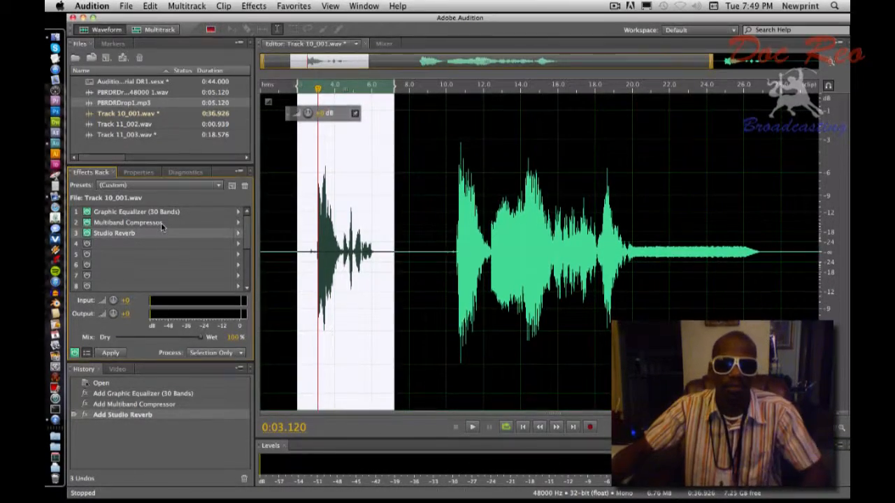
key("space")
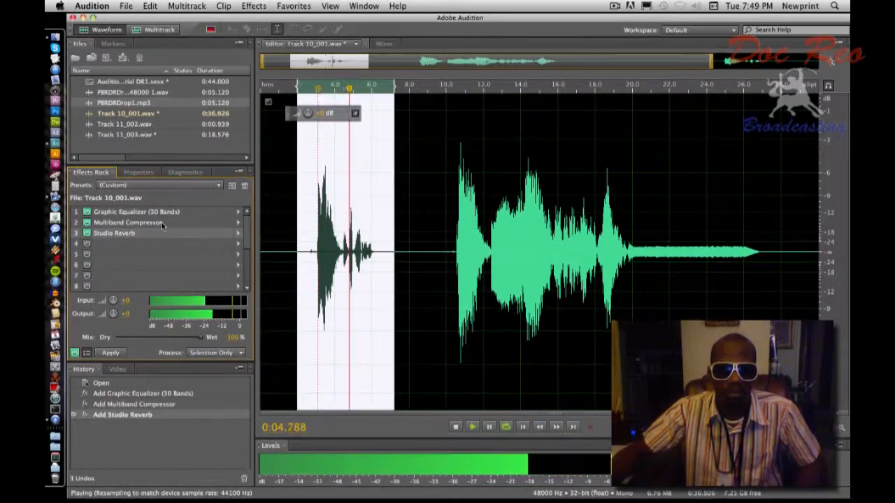
Set the decay of the Studio Reverb in the third rack slot to about 1756.5 ms.
double_click(123, 233)
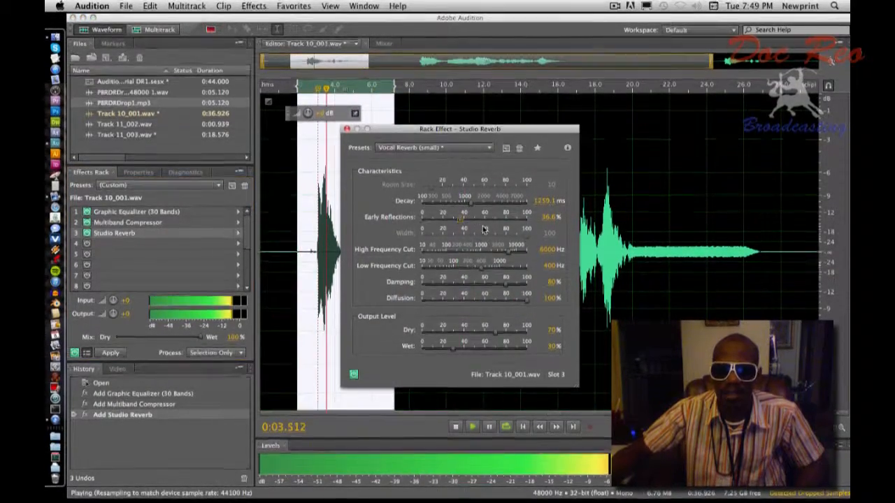
left_click_drag(471, 202, 481, 202)
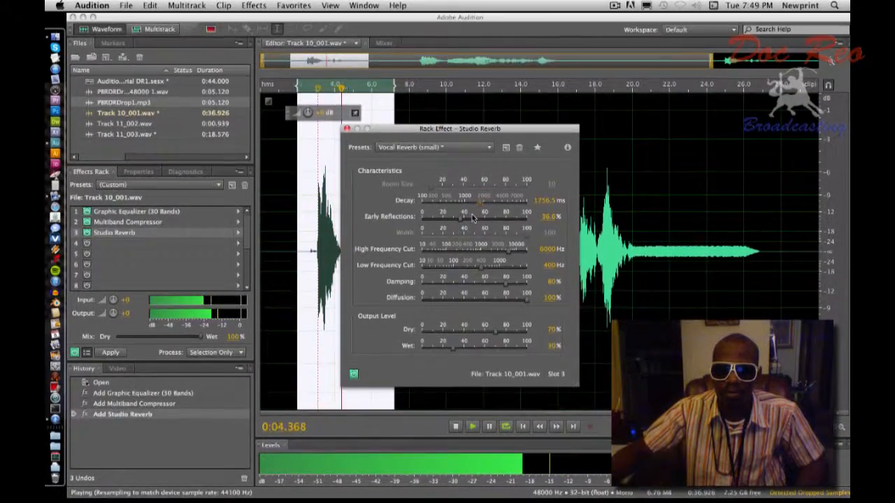
Add a Chorus modulation effect to the fourth Effects Rack slot.
left_click(238, 243)
mouse_move(301, 291)
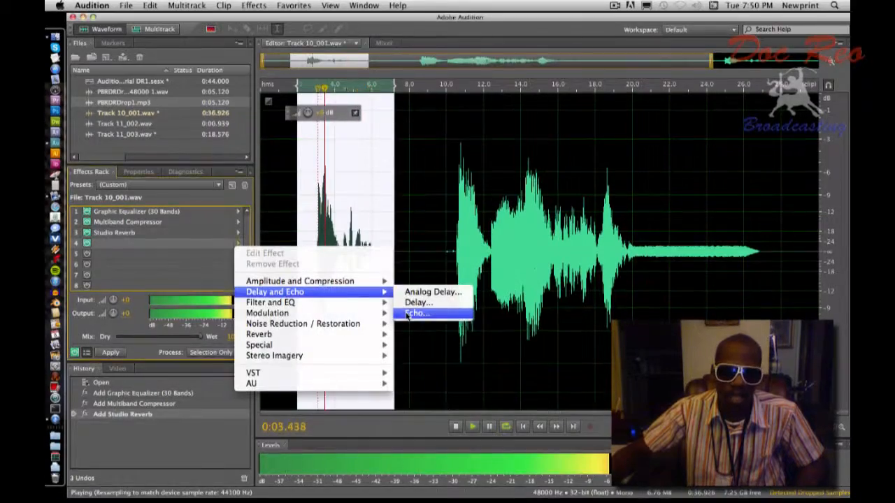
mouse_move(345, 314)
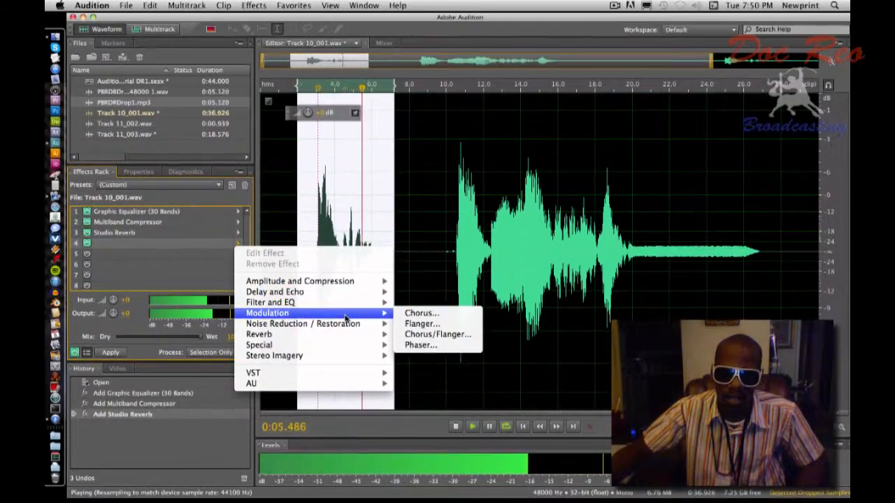
left_click(412, 313)
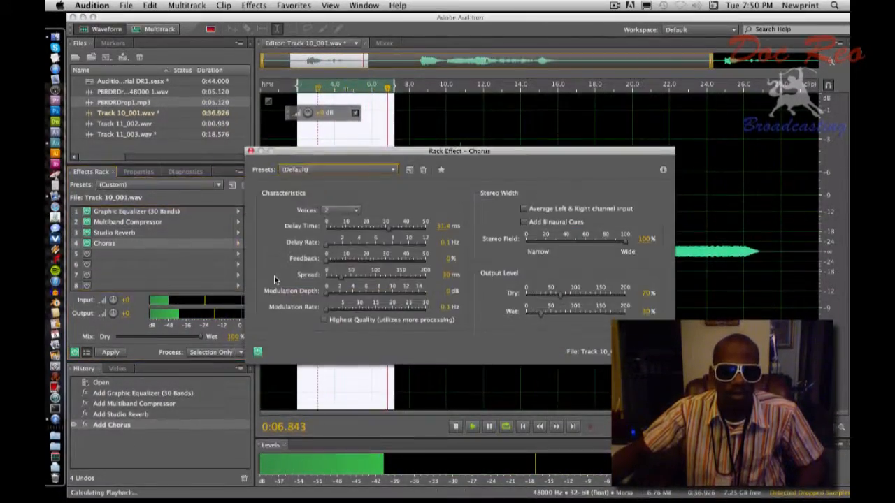
Audition the Chorus's 5 Voices preset, return to the (Default) preset and raise its delay rate.
left_click(390, 173)
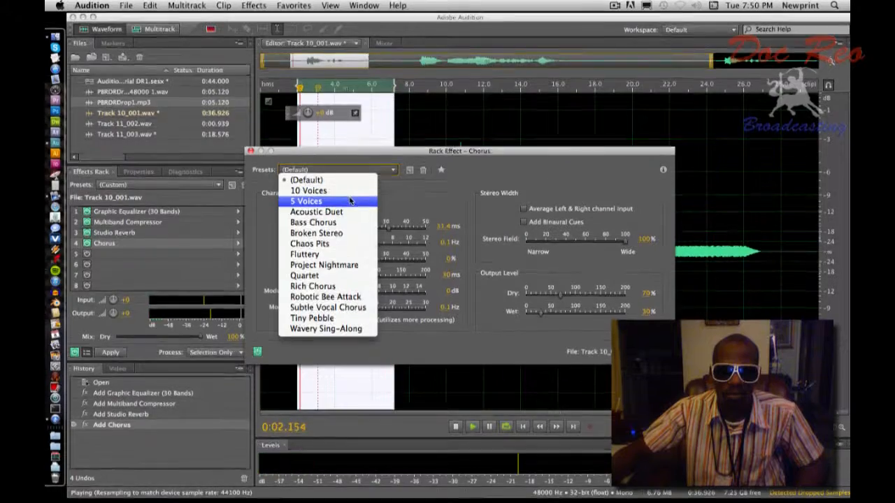
left_click(350, 202)
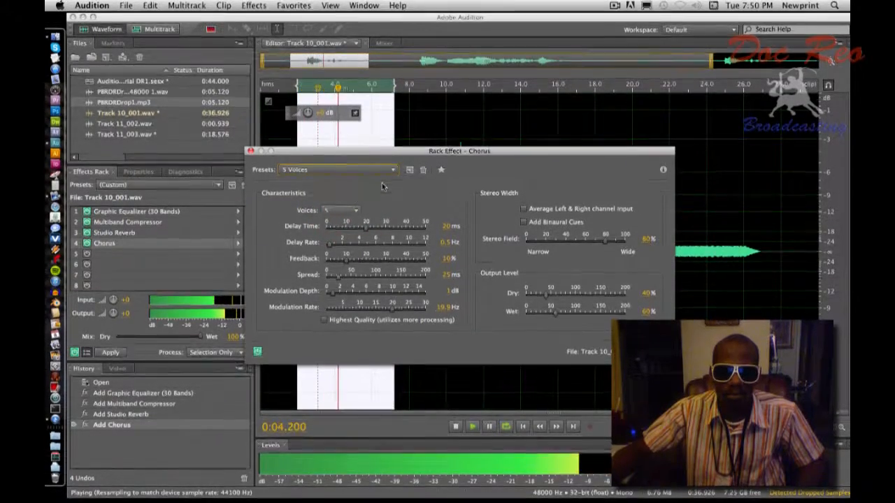
left_click(391, 170)
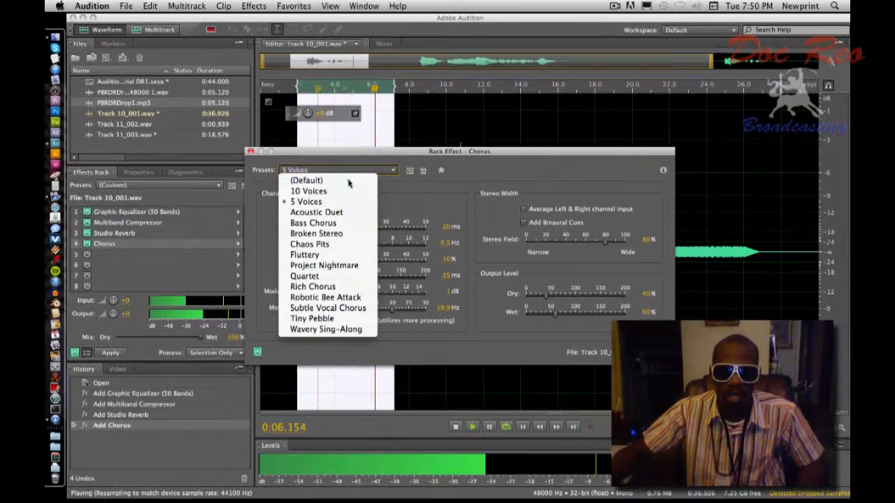
left_click(348, 181)
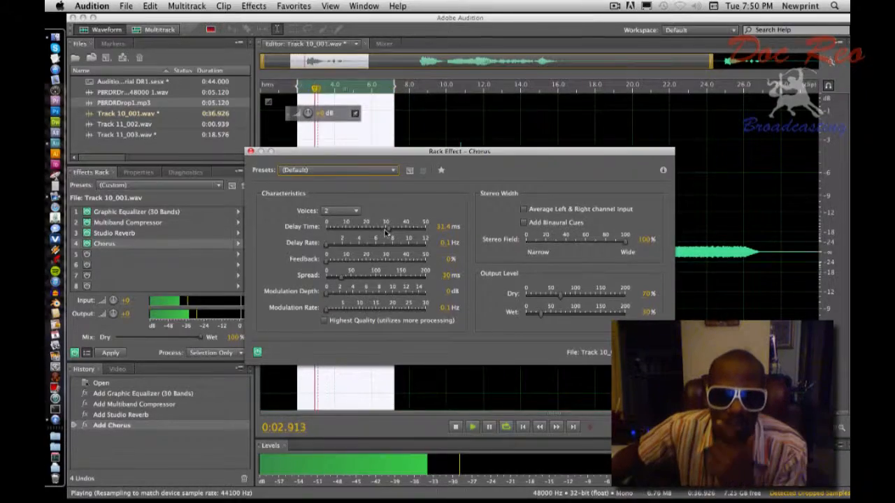
left_click_drag(327, 243, 349, 247)
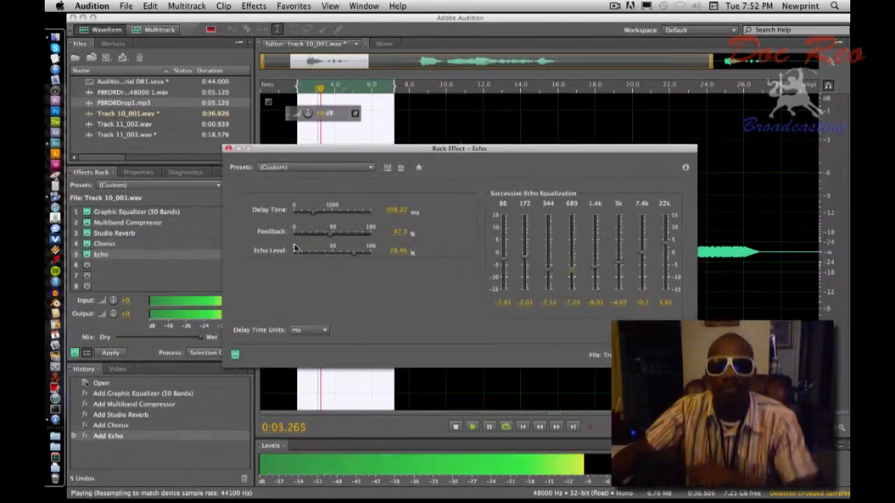
Close the Echo settings, preview the selected phrase through the full Effects Rack and apply the rack to the selection.
left_click(228, 150)
key("space")
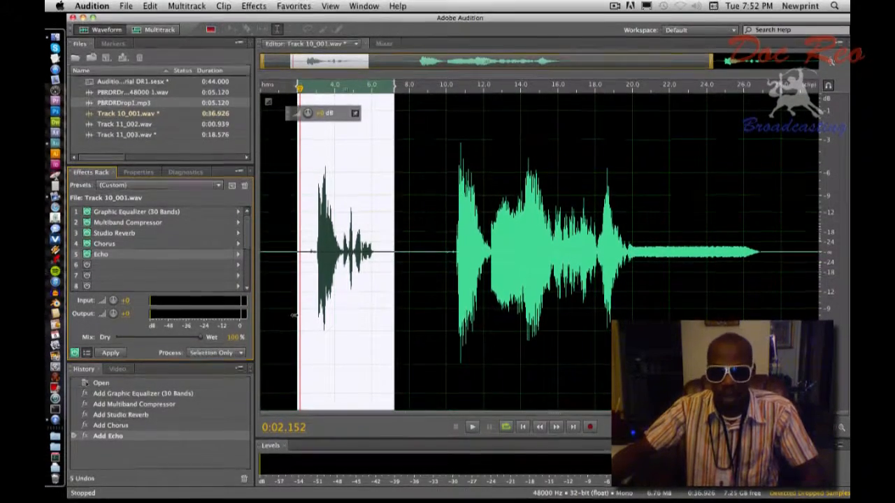
key("space")
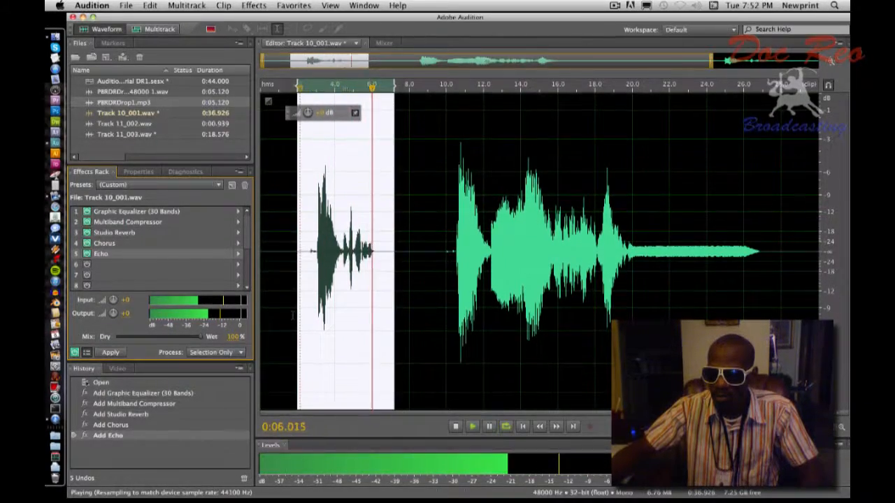
left_click(110, 352)
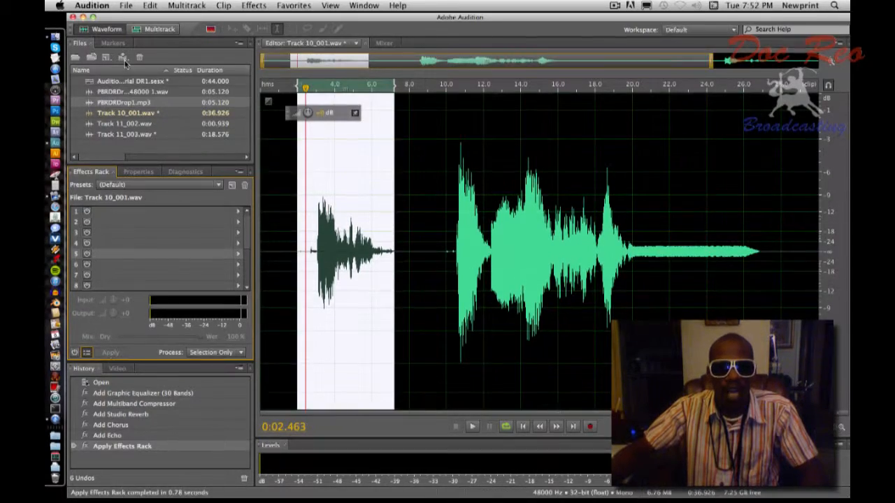
View the multitrack session with the processed Track 10 clip and return to the waveform of Track 10_001.wav.
key("0")
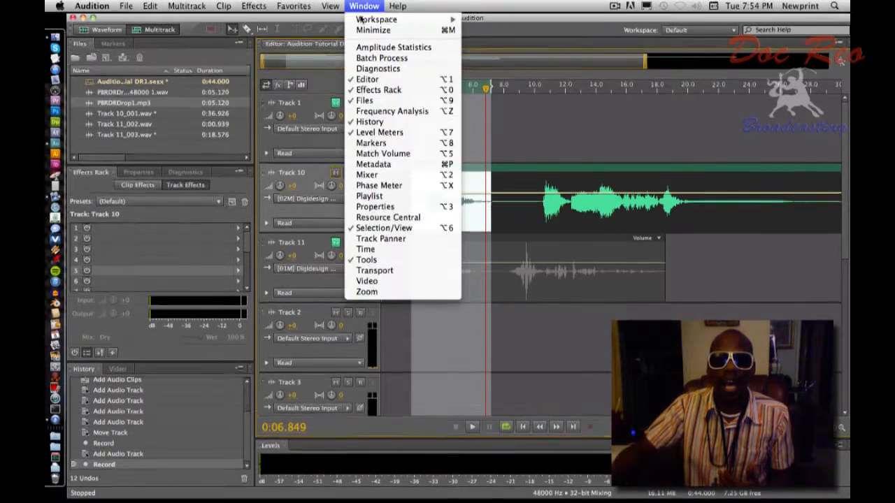
left_click(311, 8)
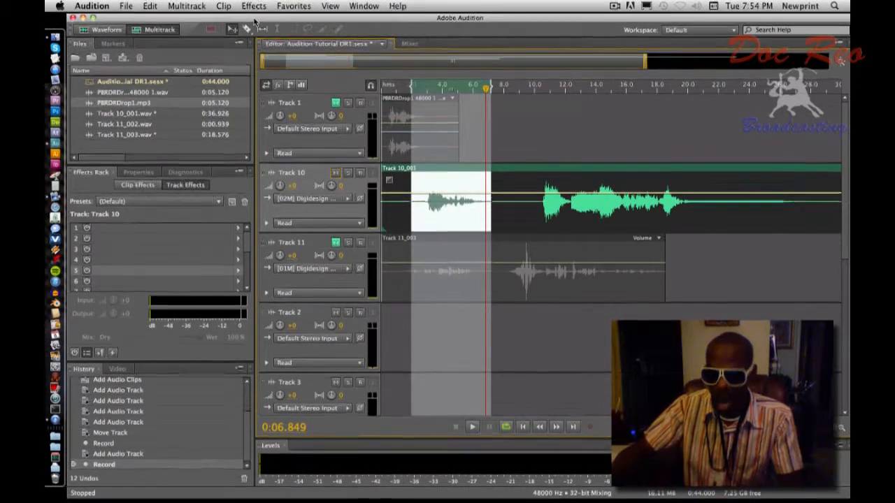
key("8")
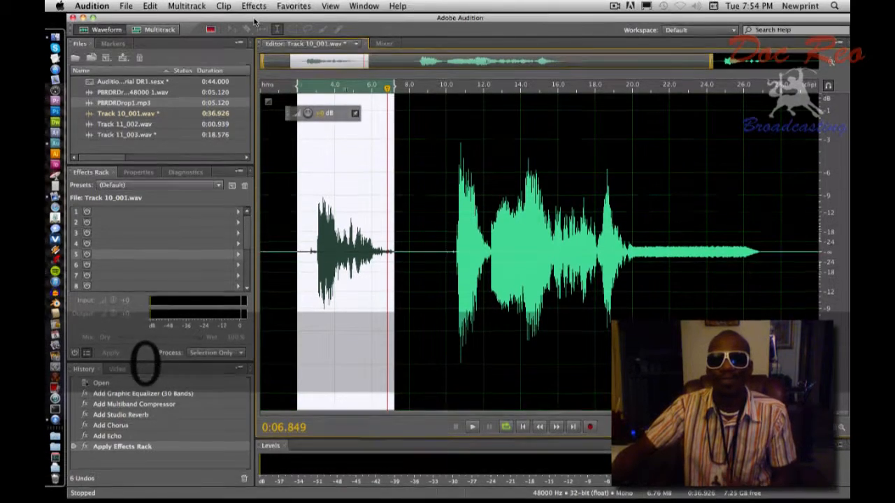
Export the processed track as Track 10_001_01.mp3 in MP3 Audio format, including markers and other metadata.
left_click(128, 7)
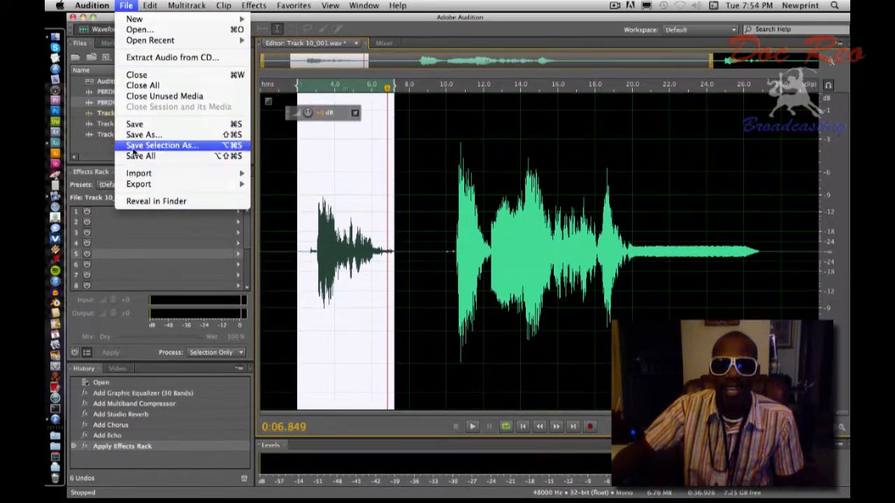
mouse_move(210, 184)
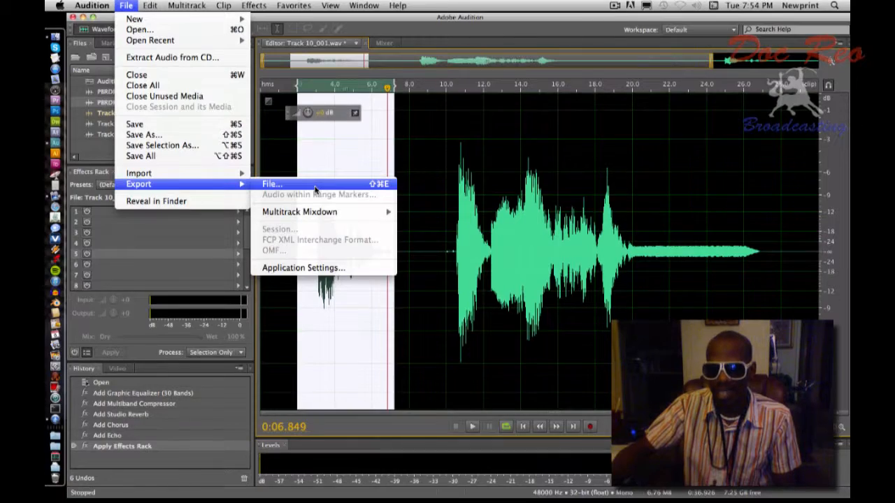
left_click(460, 37)
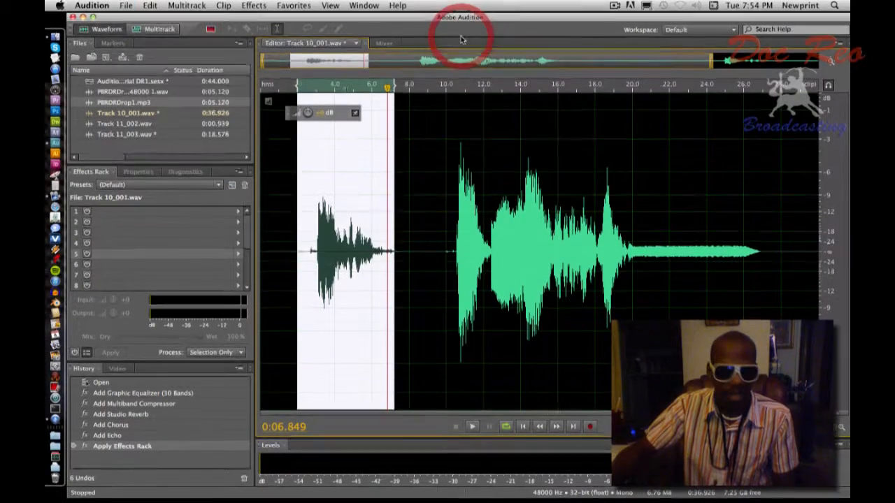
key("super+shift+e")
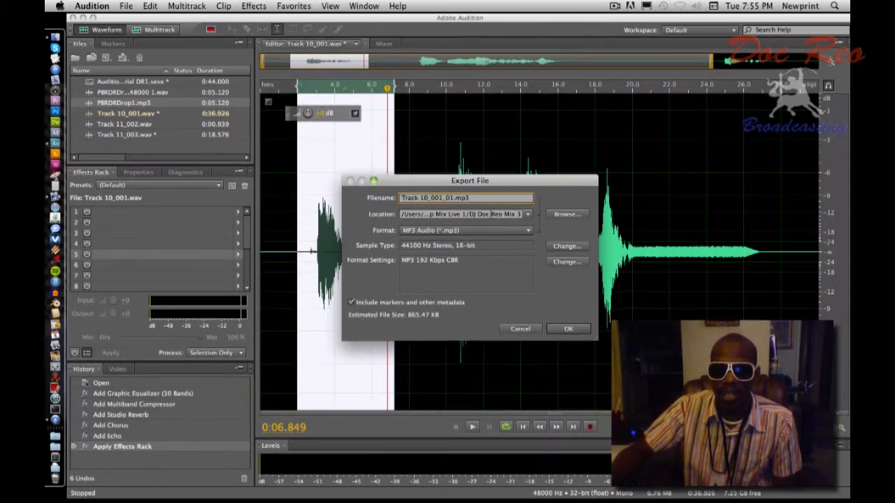
left_click(462, 231)
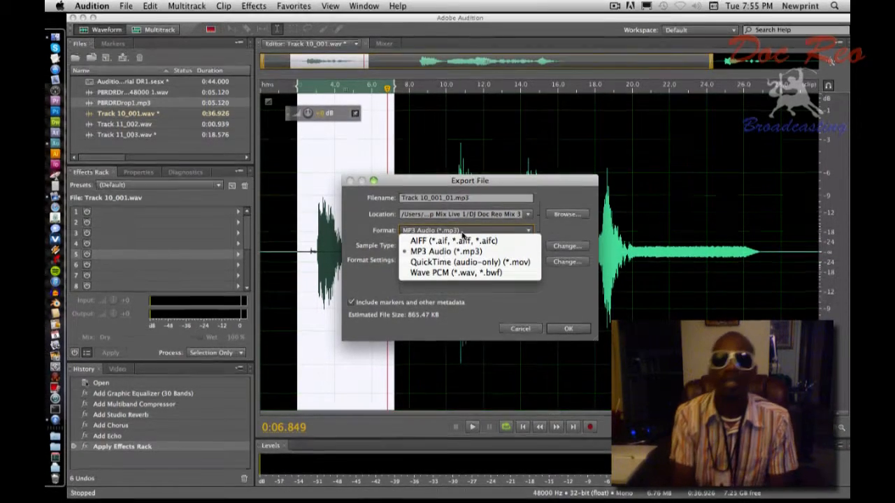
left_click(573, 321)
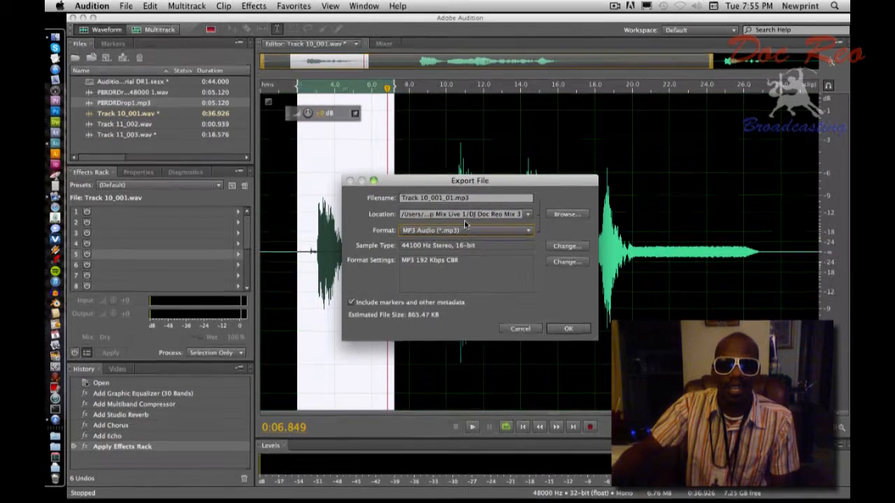
left_click(564, 331)
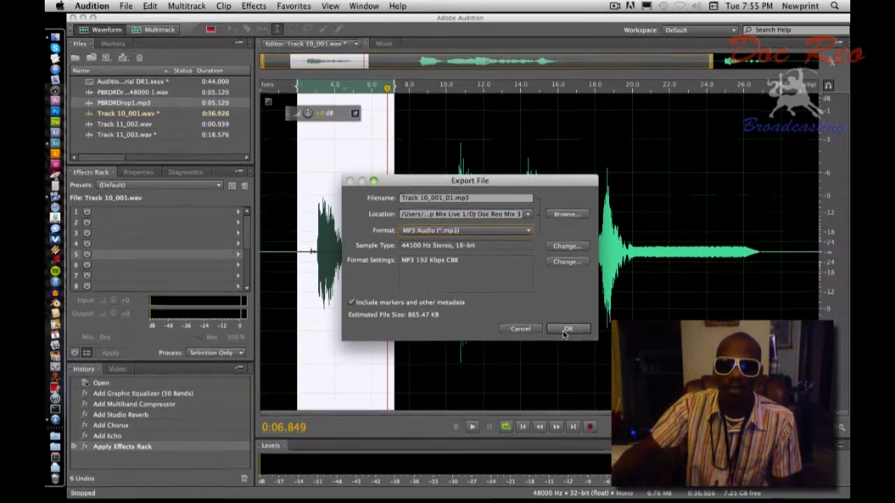
left_click(557, 329)
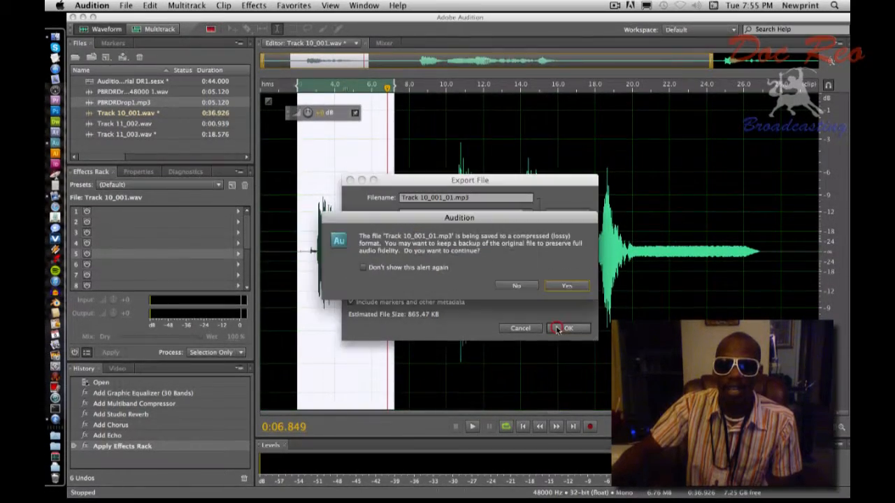